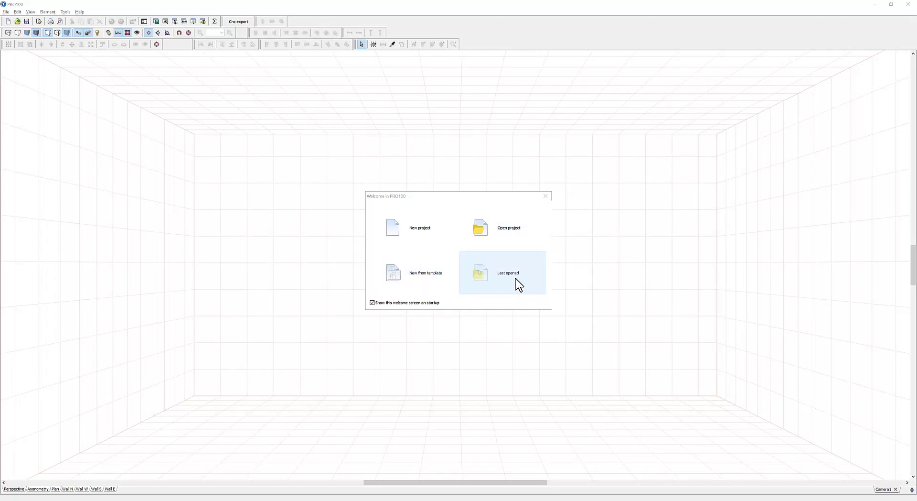
# Start a new empty project and accept its blank project properties.
pyautogui.click(420, 232)
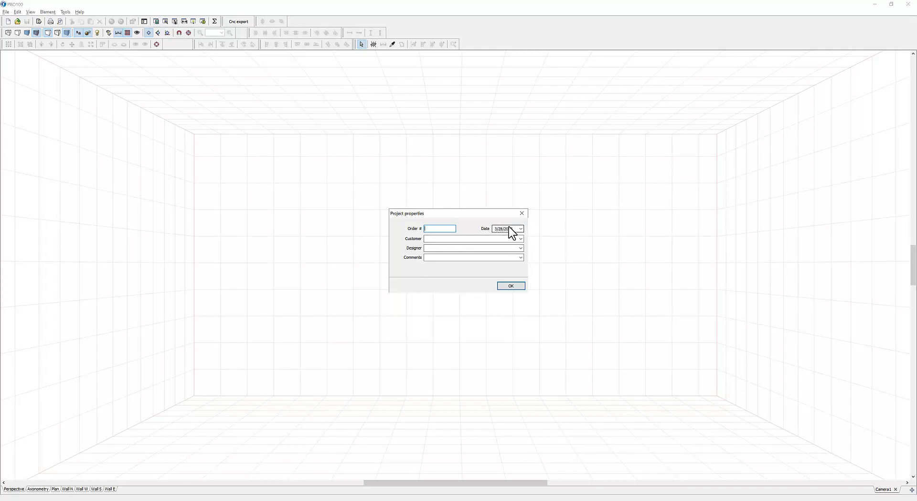
pyautogui.click(512, 286)
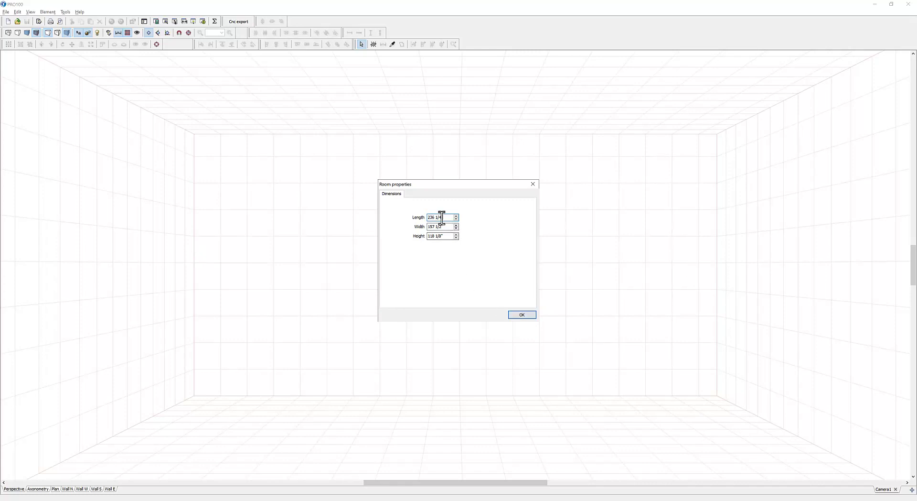
# Enter room length 150, width 100 and height 96 inches.
pyautogui.write('0')
pyautogui.press('Tab')
pyautogui.write('100')
pyautogui.press('Tab')
pyautogui.write('96')
# Apply the new room size and open the Catalog window from Tools.
pyautogui.click(517, 311)
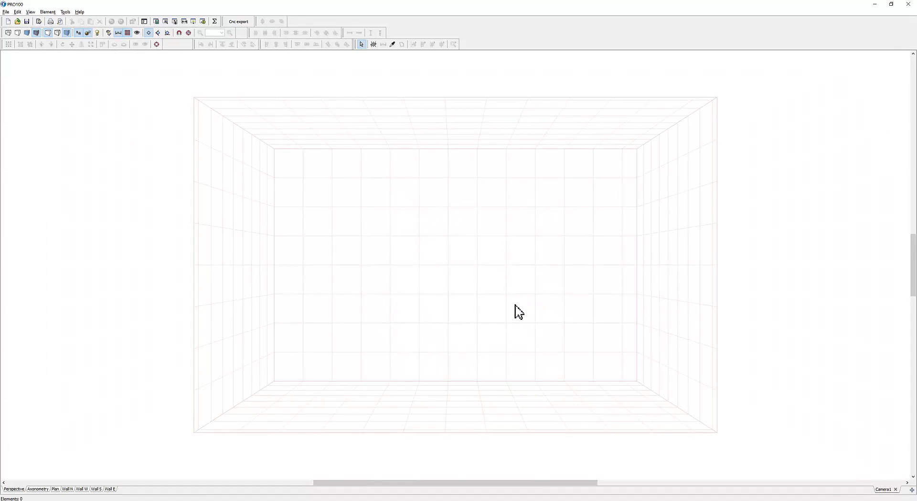
pyautogui.moveTo(541, 277)
pyautogui.mouseDown(button='right')
pyautogui.moveTo(517, 288)
pyautogui.moveTo(545, 271)
pyautogui.mouseUp(button='right')
pyautogui.click(65, 12)
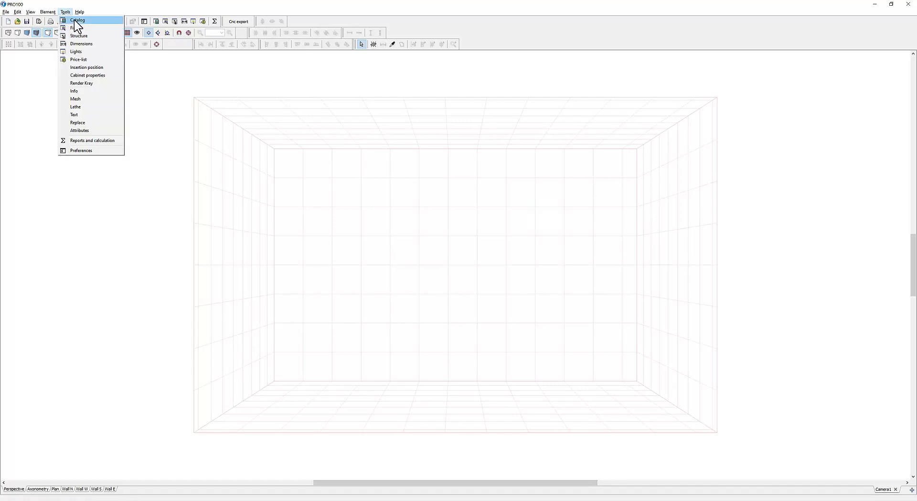
pyautogui.click(74, 20)
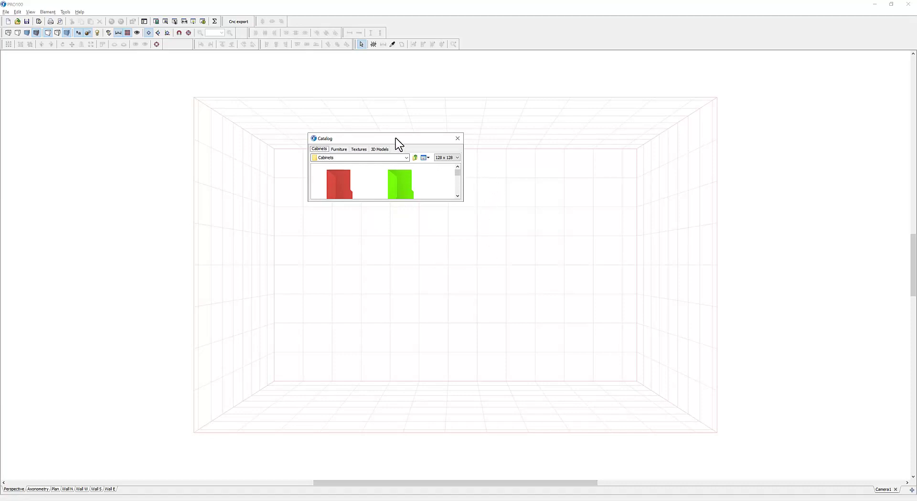
# Dock the Catalog window as a full-height panel along the right edge.
pyautogui.moveTo(398, 140); pyautogui.dragTo(467, 272)
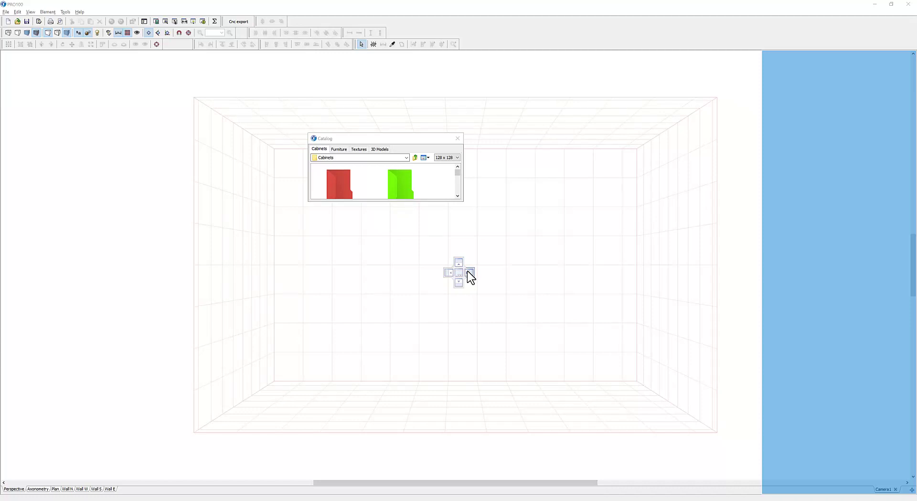
pyautogui.moveTo(466, 270)
pyautogui.mouseDown()
pyautogui.moveTo(468, 285)
pyautogui.moveTo(468, 272)
pyautogui.mouseUp()
pyautogui.moveTo(469, 273); pyautogui.dragTo(469, 273)
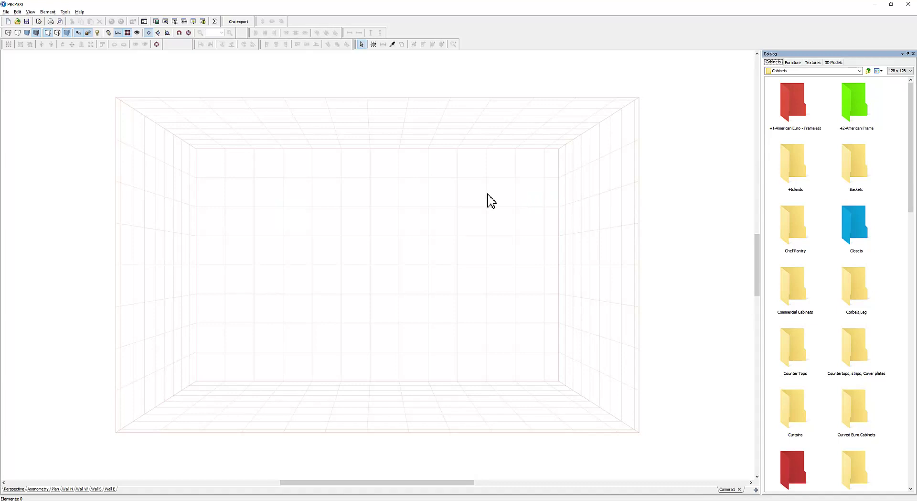
# Open the Structure panel and dock it as a tab beside the Catalog.
pyautogui.click(65, 12)
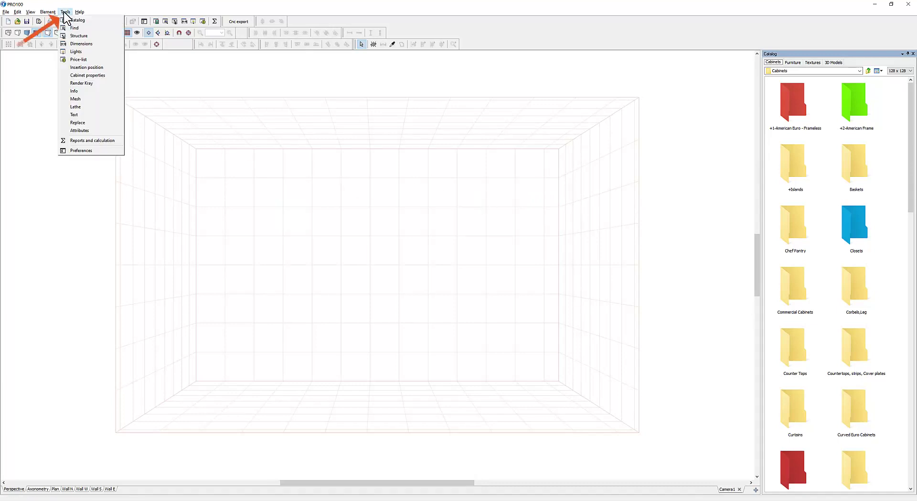
pyautogui.click(73, 36)
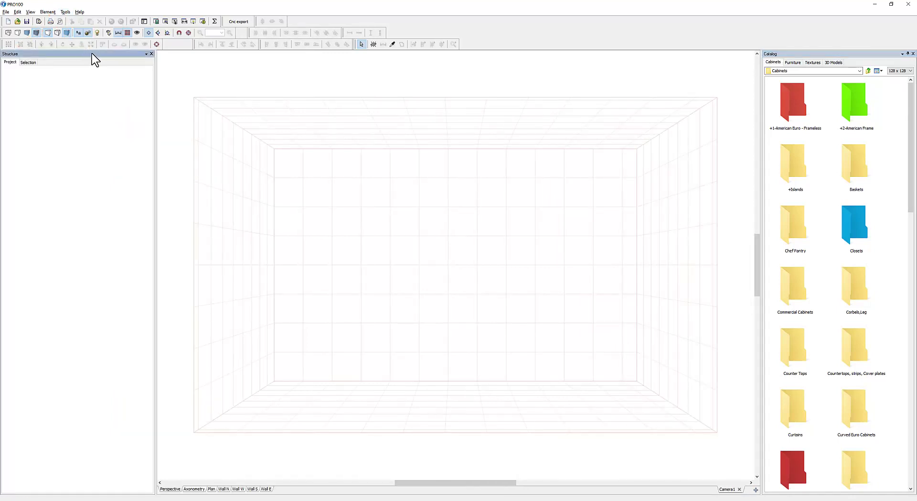
pyautogui.moveTo(92, 55); pyautogui.dragTo(818, 54)
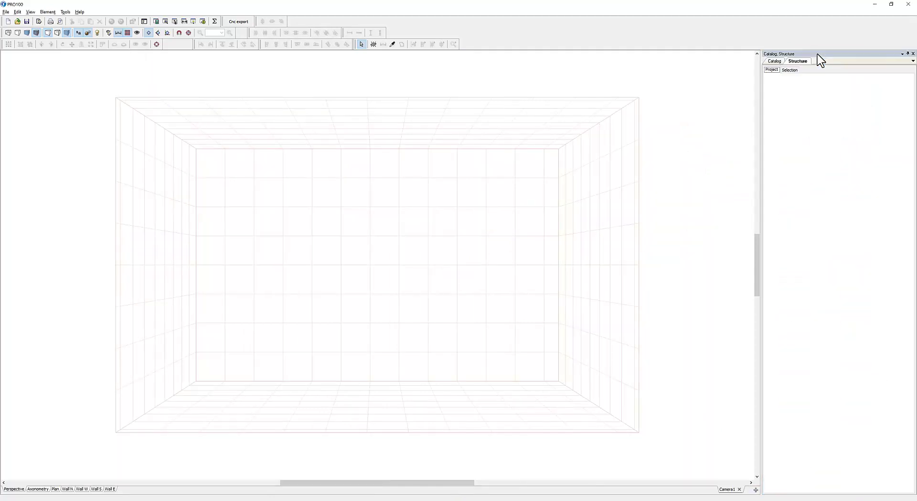
pyautogui.click(774, 61)
pyautogui.click(795, 61)
# Insert the W0930 cabinet from +2-American Frame > 10-Wall into the room.
pyautogui.click(774, 61)
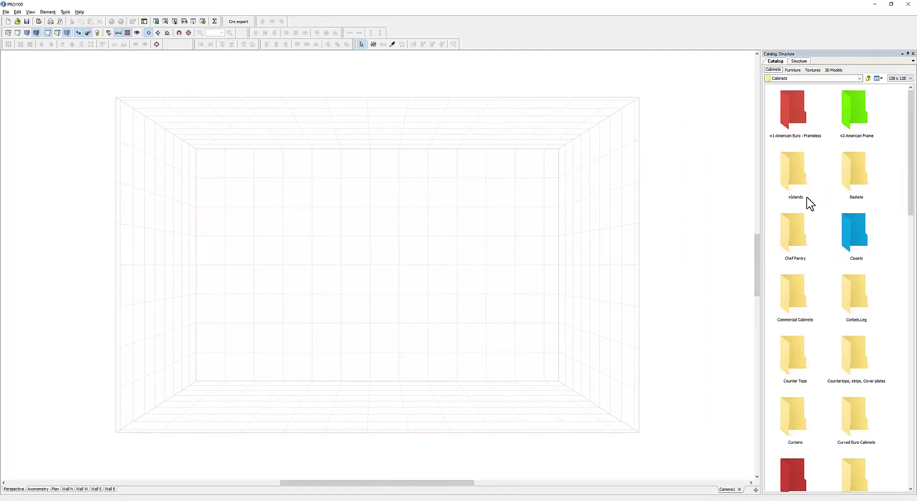
pyautogui.doubleClick(848, 112)
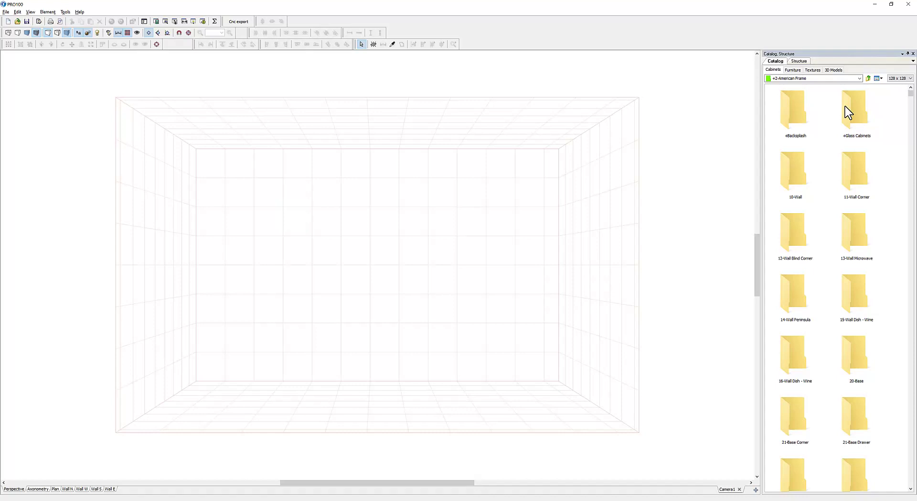
pyautogui.doubleClick(793, 180)
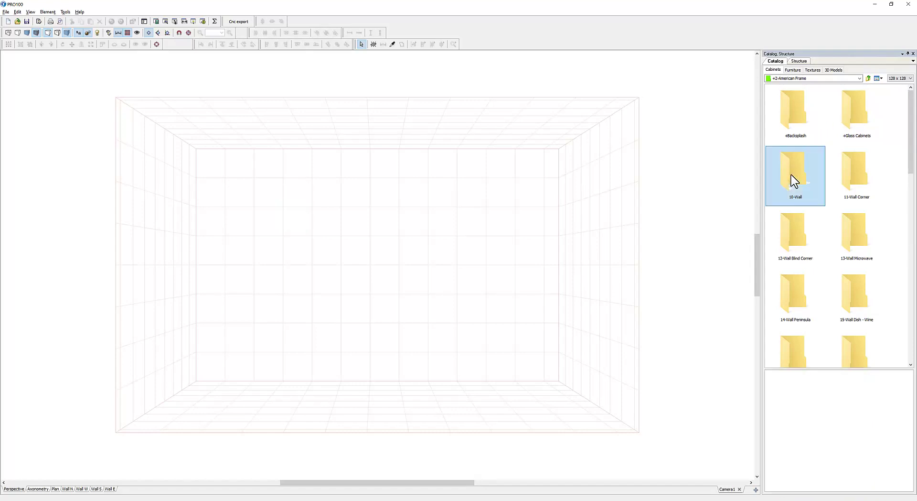
pyautogui.doubleClick(797, 113)
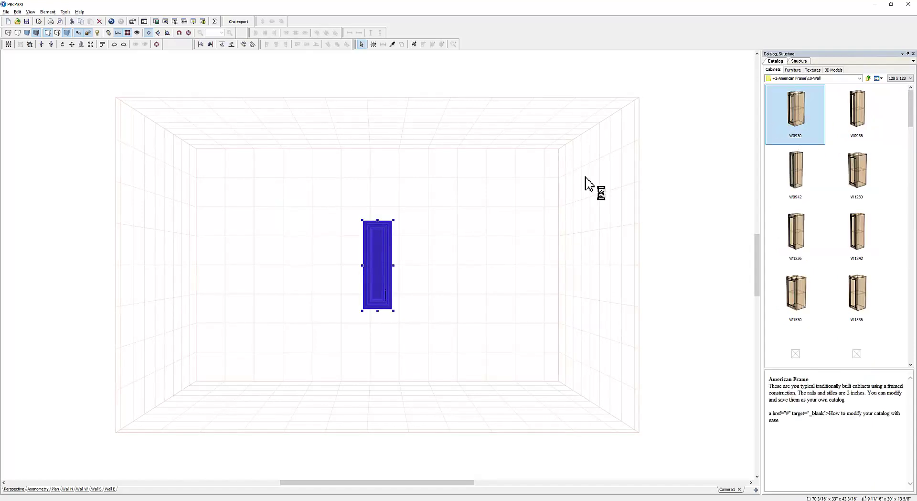
# Show W930 in the Structure list and orbit the view around the deselected cabinet.
pyautogui.scroll(3, 429, 248)
pyautogui.moveTo(477, 236); pyautogui.dragTo(473, 239, button='right')
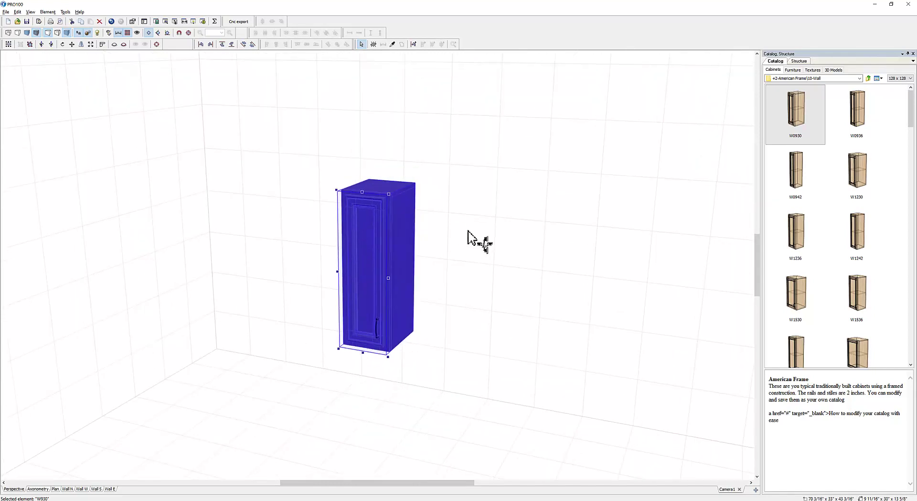
pyautogui.click(802, 61)
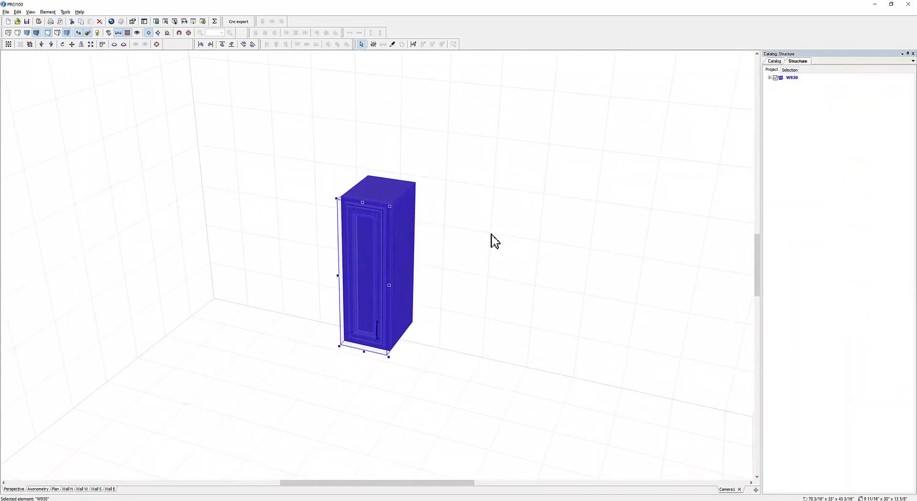
pyautogui.scroll(2, 494, 220)
pyautogui.click(507, 226)
pyautogui.moveTo(510, 228)
pyautogui.mouseDown(button='right')
pyautogui.moveTo(549, 219)
pyautogui.moveTo(505, 221)
pyautogui.moveTo(507, 228)
pyautogui.mouseUp(button='right')
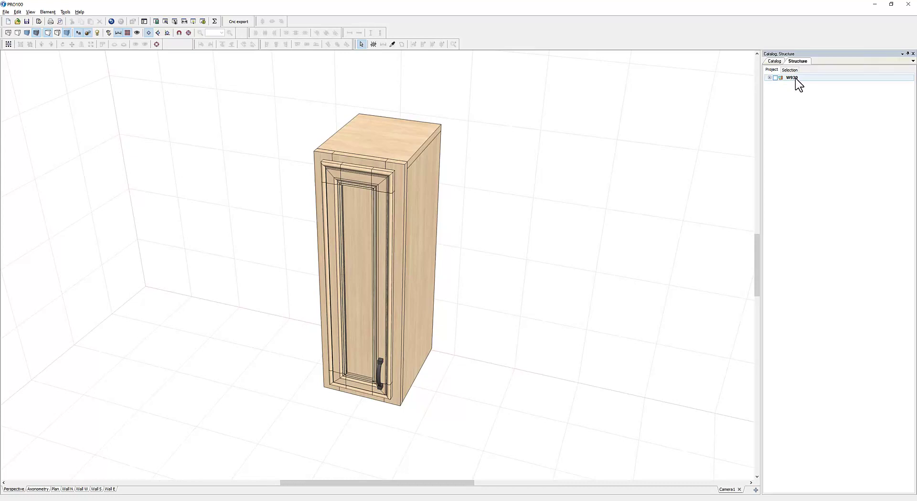
# Select W930's Box, Face Frame and doorstyle: m2 door in turn, orbiting to view each.
pyautogui.click(769, 78)
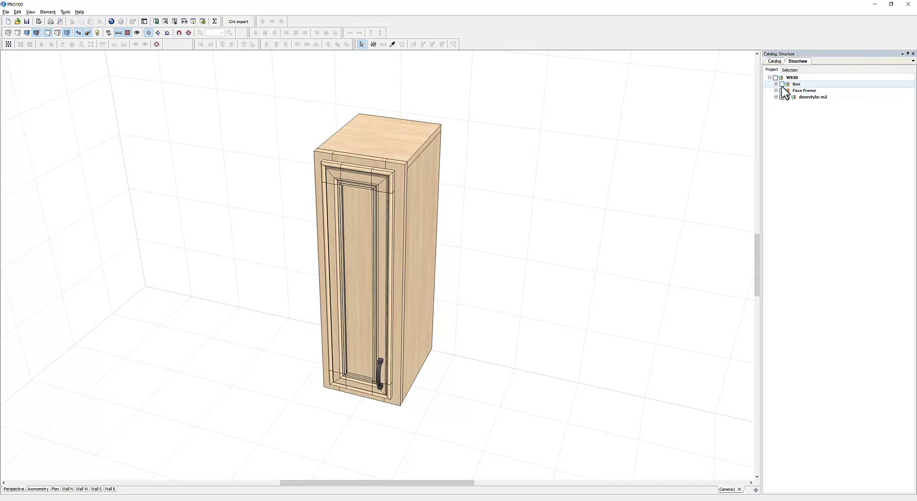
pyautogui.click(782, 85)
pyautogui.moveTo(715, 137); pyautogui.dragTo(578, 175, button='middle')
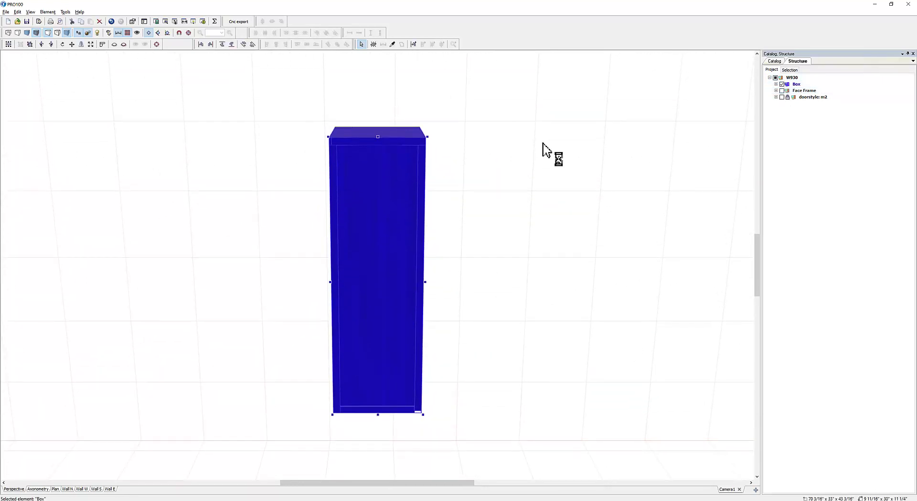
pyautogui.moveTo(545, 153); pyautogui.dragTo(676, 160, button='right')
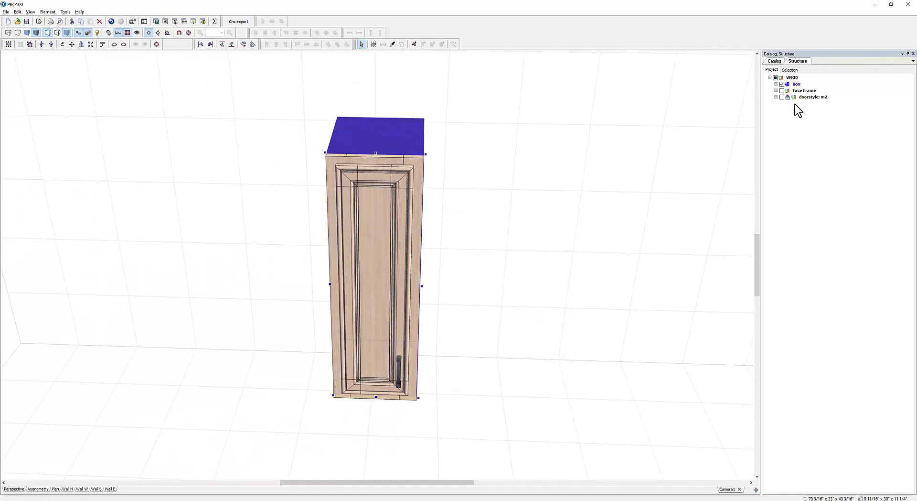
pyautogui.click(783, 91)
pyautogui.moveTo(583, 174); pyautogui.dragTo(747, 122, button='right')
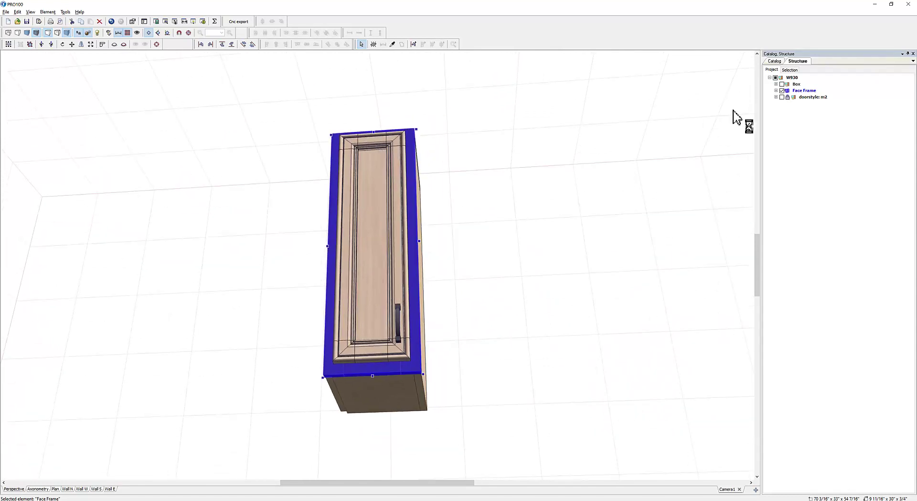
pyautogui.click(782, 97)
pyautogui.moveTo(687, 129); pyautogui.dragTo(651, 185, button='right')
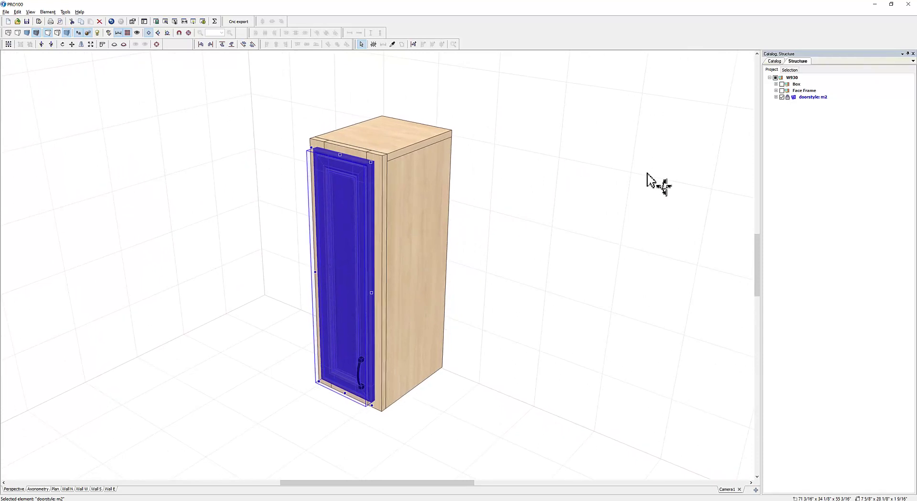
pyautogui.click(769, 77)
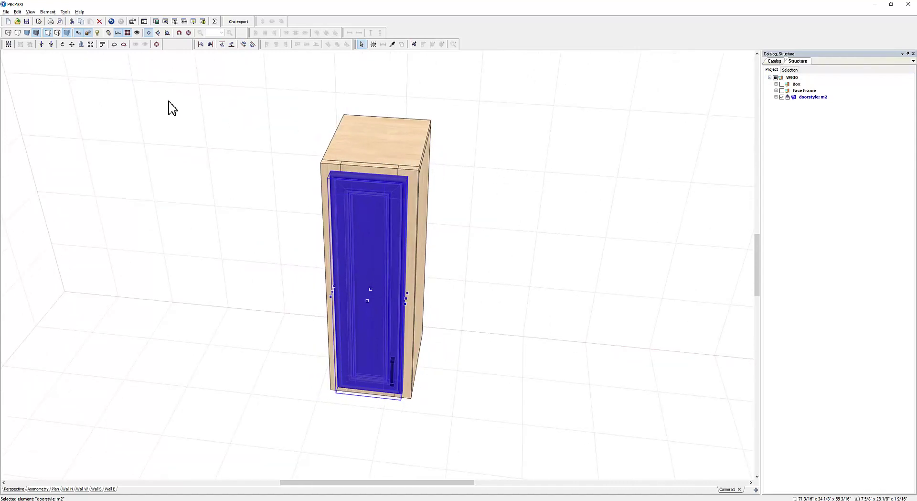
# Open the Lights settings from Tools and dock them into the right panel.
pyautogui.click(65, 12)
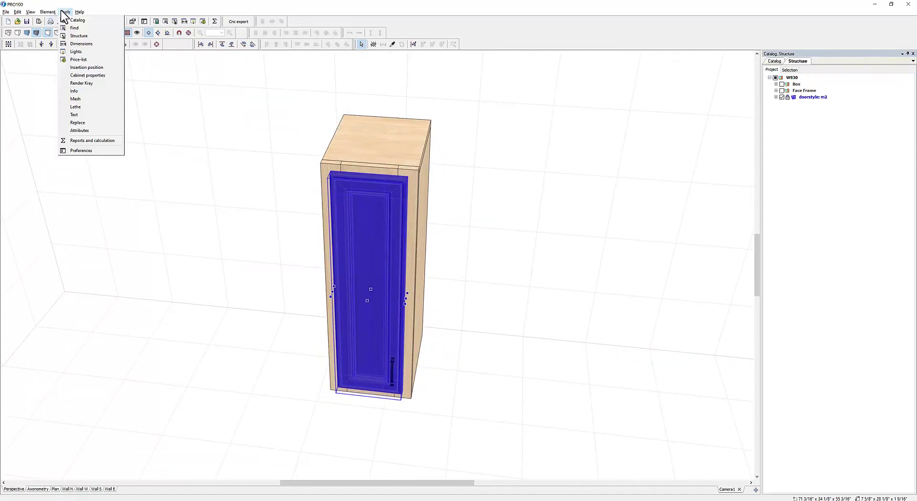
pyautogui.click(65, 12)
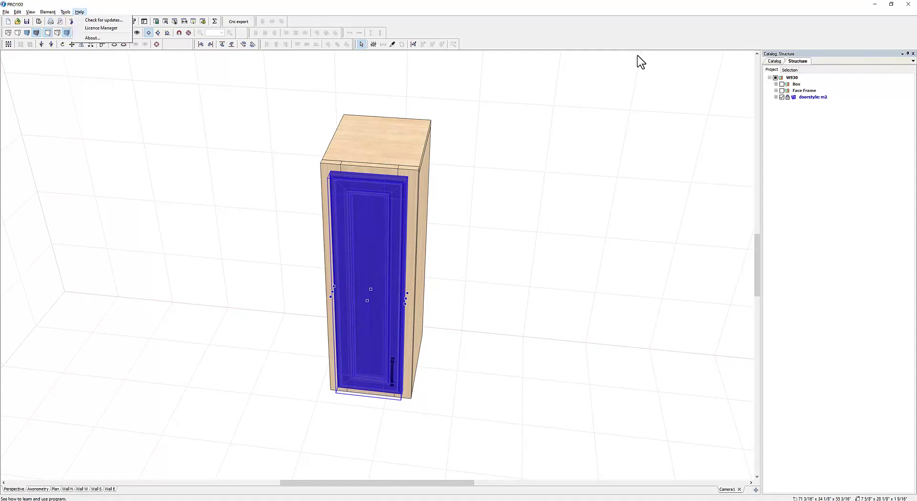
pyautogui.click(67, 12)
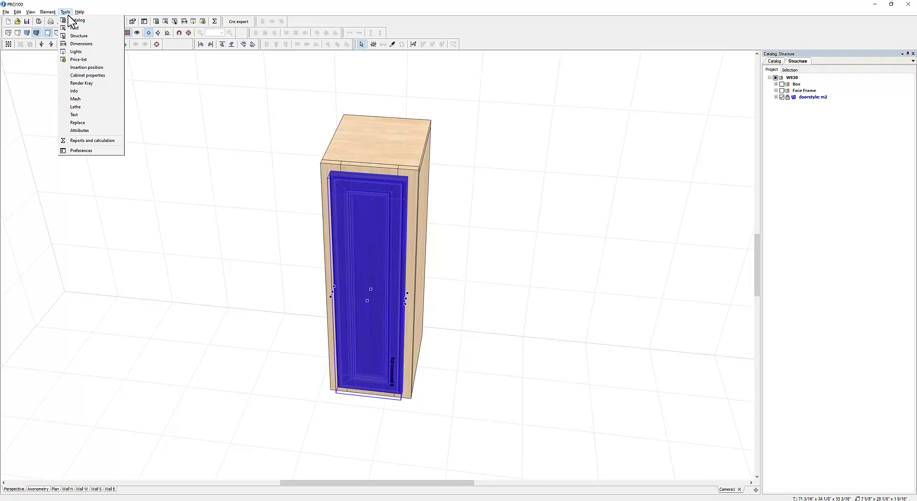
pyautogui.click(77, 52)
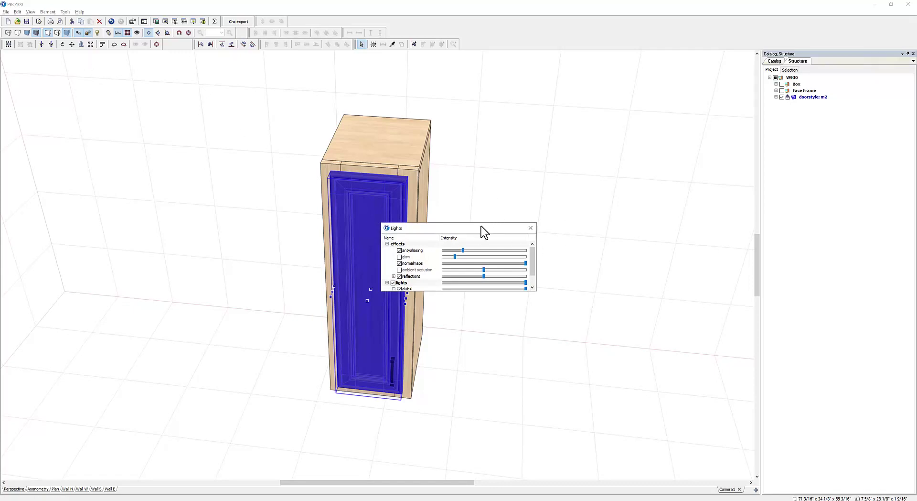
pyautogui.moveTo(484, 226); pyautogui.dragTo(824, 56)
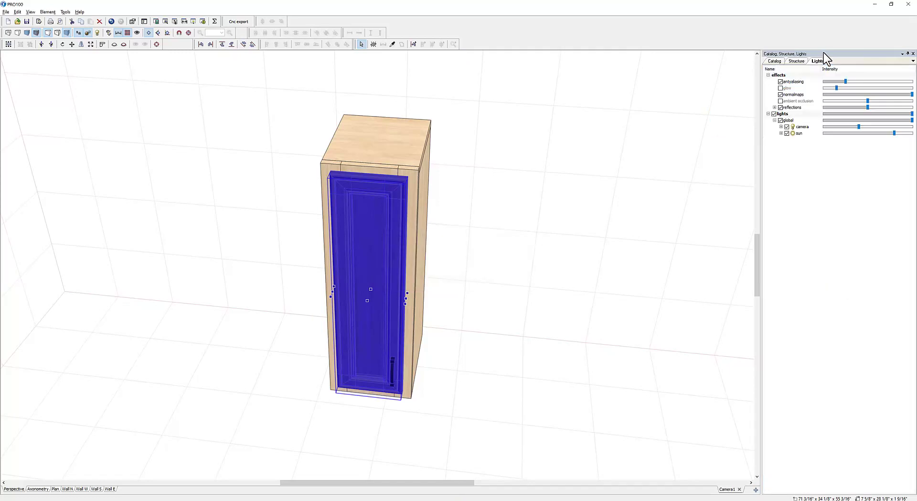
# Cycle through the Catalog and Structure tabs, ending back on Lights.
pyautogui.click(779, 61)
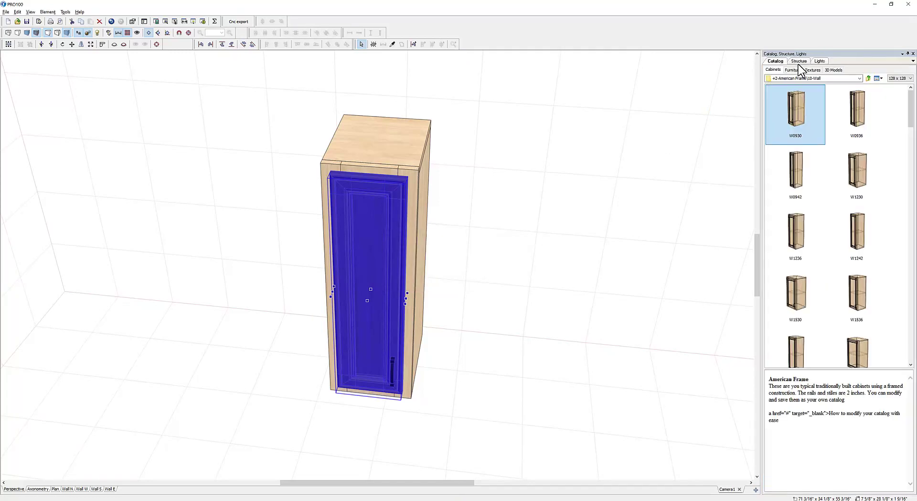
pyautogui.click(801, 61)
pyautogui.click(820, 61)
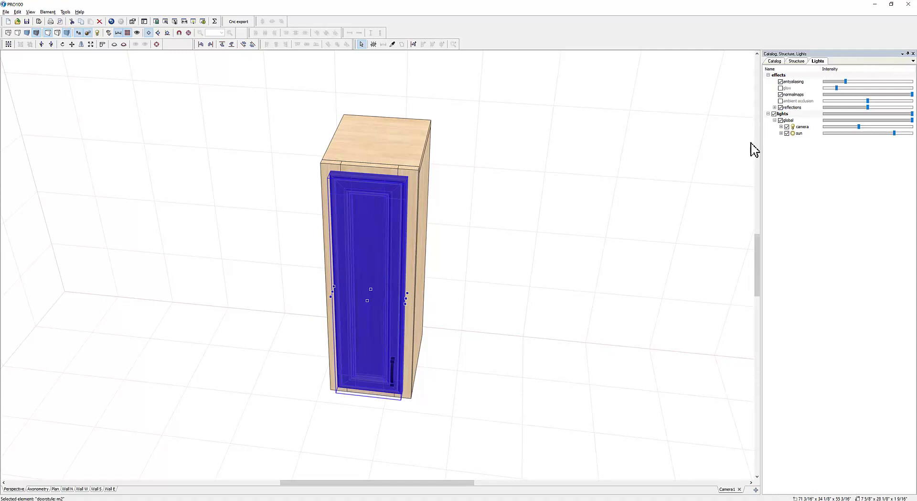
# Widen the side panel and dock the Dimensions settings beside Lights.
pyautogui.moveTo(761, 149); pyautogui.dragTo(733, 152)
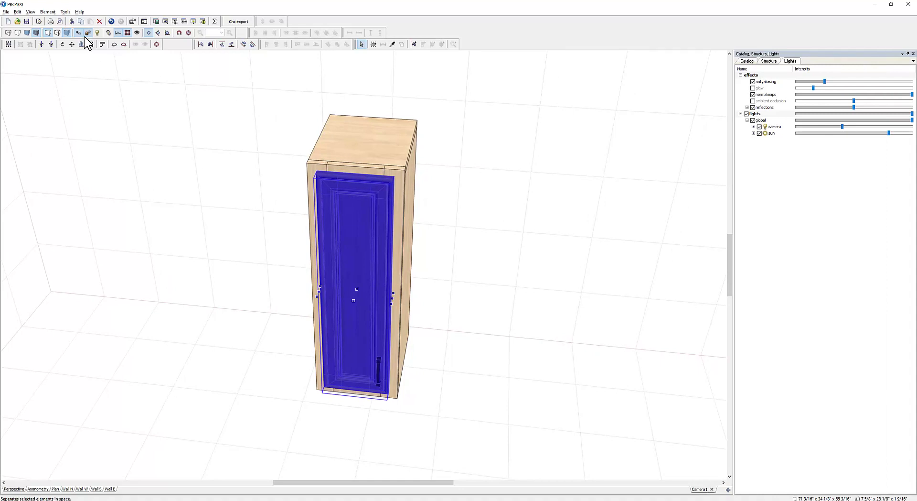
pyautogui.click(65, 12)
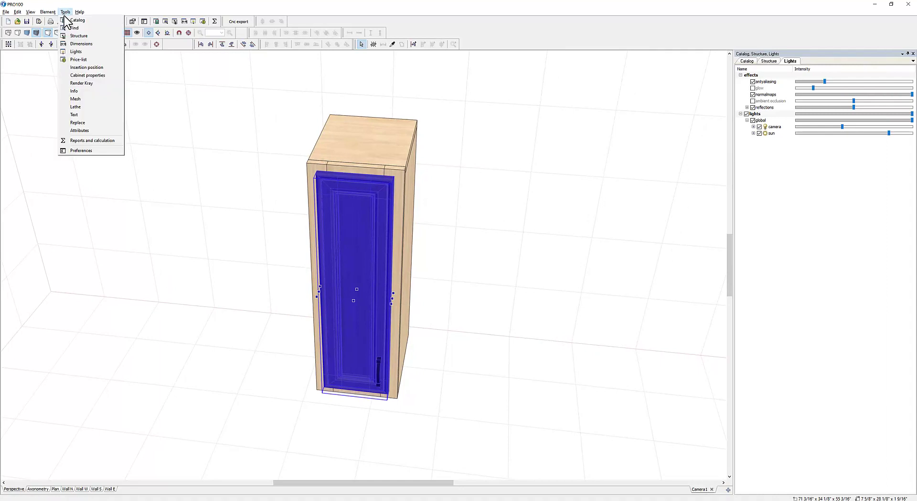
pyautogui.click(76, 44)
pyautogui.moveTo(456, 232); pyautogui.dragTo(821, 62)
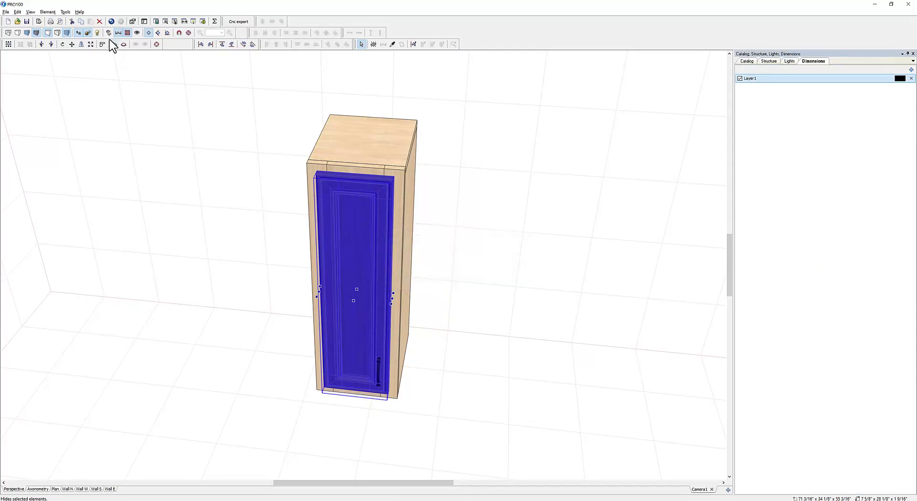
# Dock the Text tool as another tab in the side panel.
pyautogui.click(65, 11)
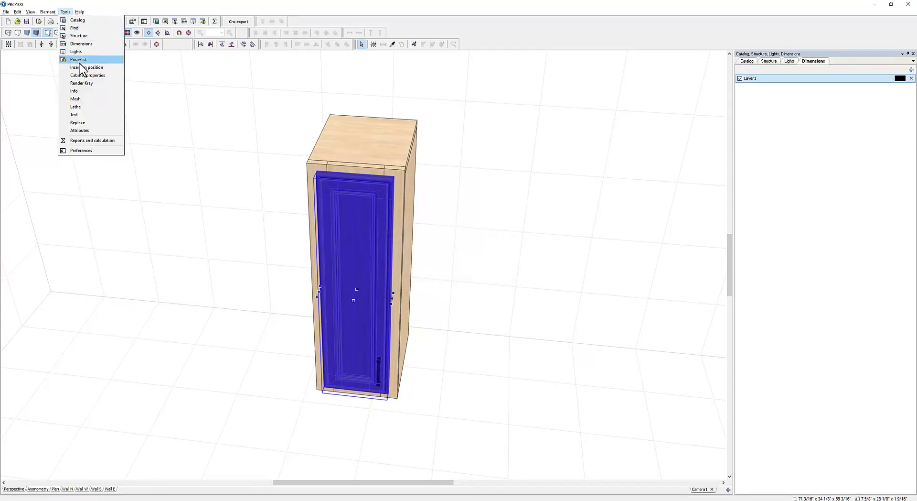
pyautogui.click(74, 115)
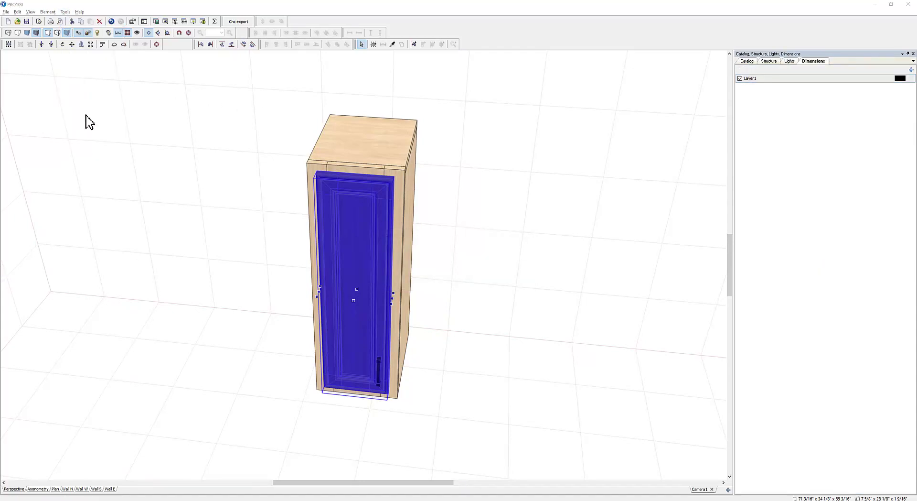
pyautogui.moveTo(428, 229); pyautogui.dragTo(827, 54)
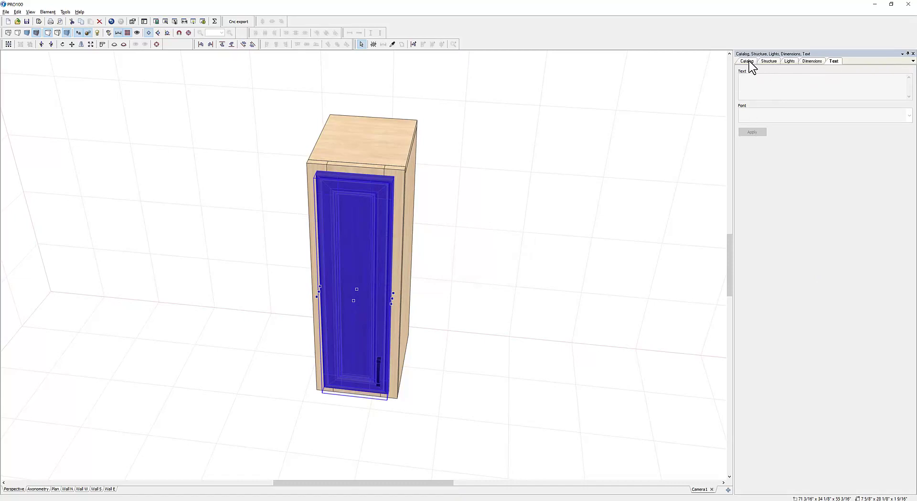
# View the Catalog and Structure tabs, then bring the Lights tab back to the front.
pyautogui.click(748, 61)
pyautogui.click(770, 61)
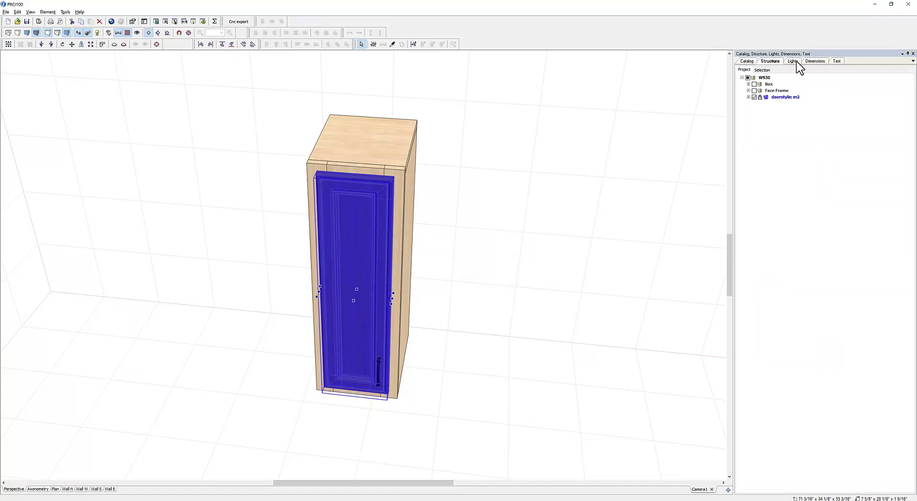
pyautogui.click(793, 61)
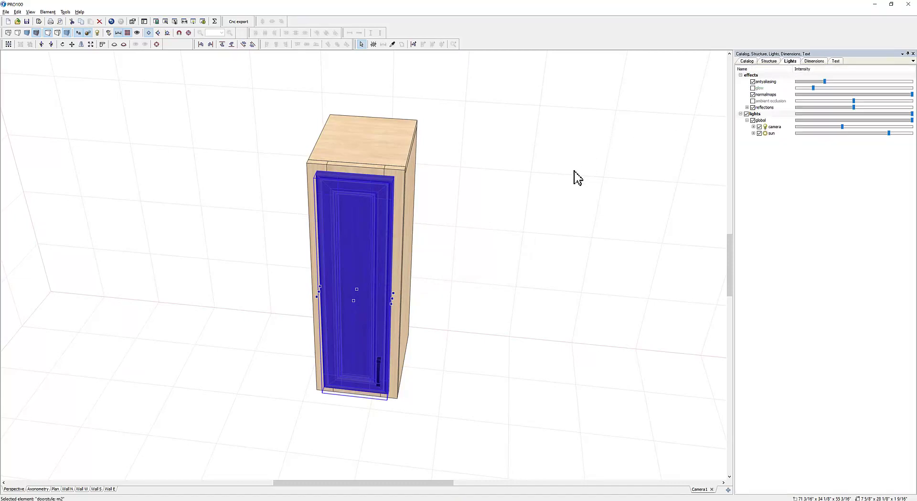